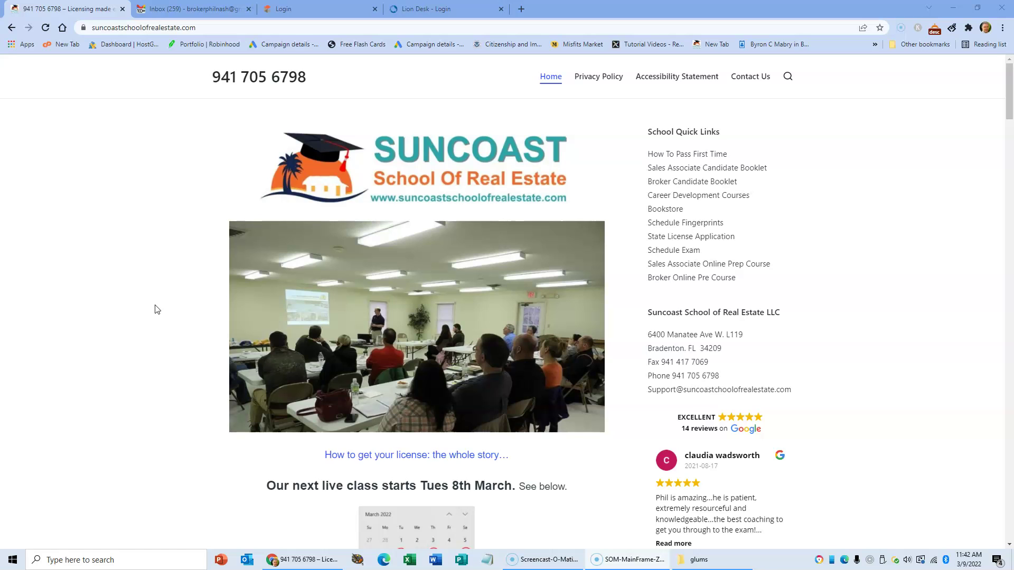
Scroll the Suncoast home page and follow the prep-course link to the RECampus Sign In page.
{"action": "scroll", "coordinate": [199, 296], "scroll_direction": "down", "scroll_amount": 3}
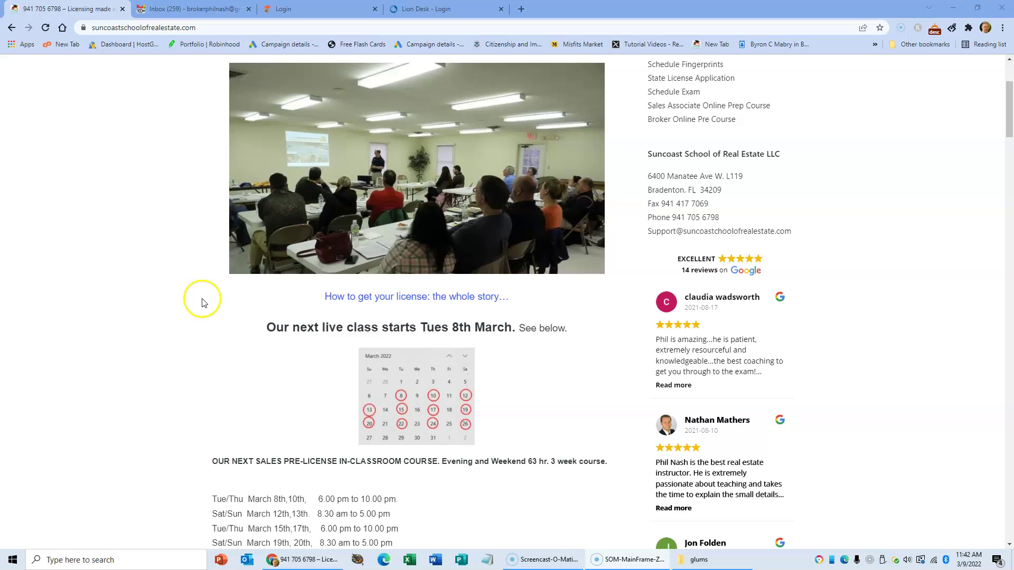
{"action": "scroll", "coordinate": [250, 247], "scroll_direction": "up", "scroll_amount": 3}
{"action": "scroll", "coordinate": [328, 245], "scroll_direction": "down", "scroll_amount": 8}
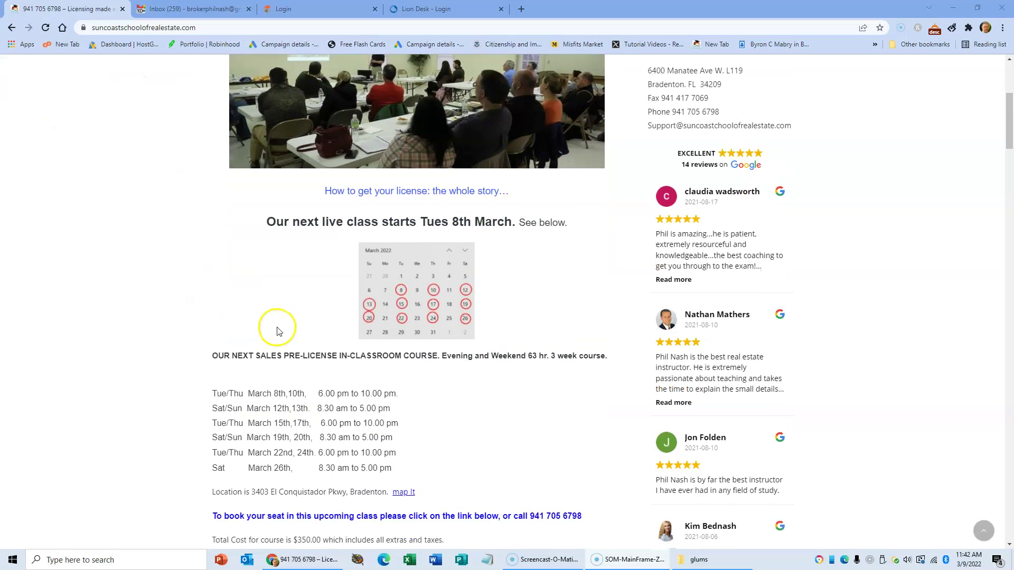
{"action": "scroll", "coordinate": [279, 322], "scroll_direction": "down", "scroll_amount": 3}
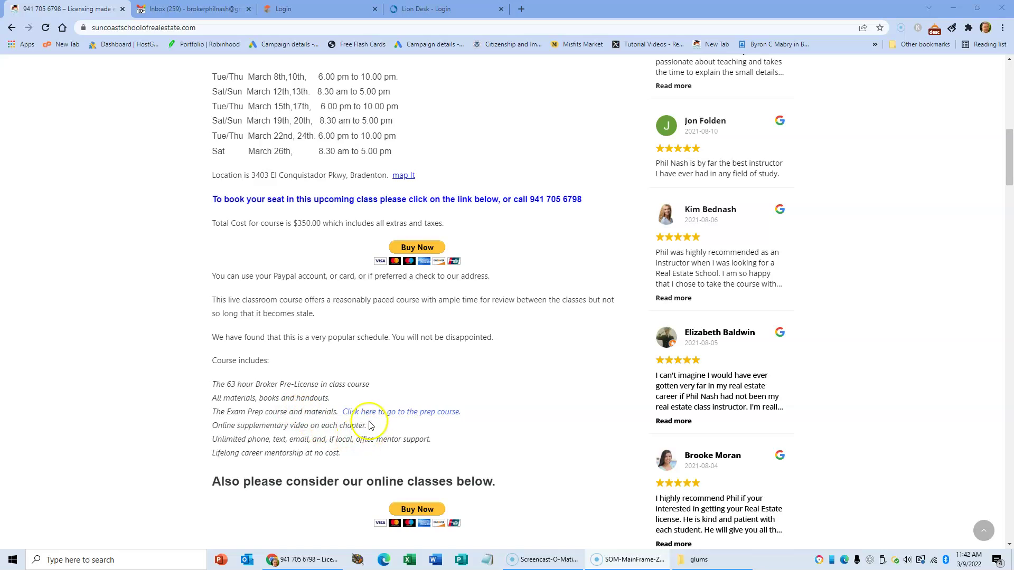
{"action": "left_click", "coordinate": [400, 414]}
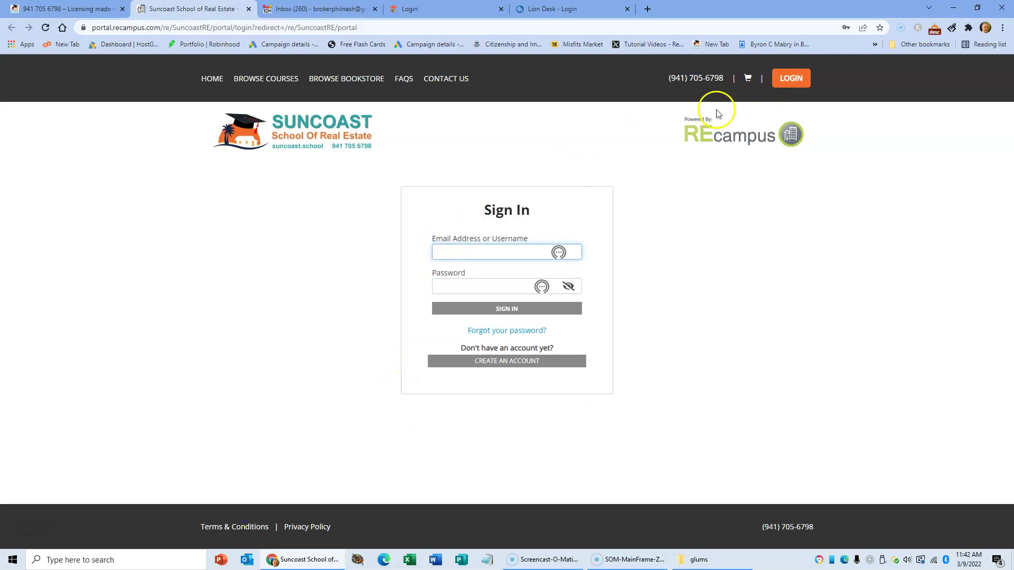
Bring up the RECampus Sign In form and fill in the email/username and password fields.
{"action": "left_click", "coordinate": [790, 79]}
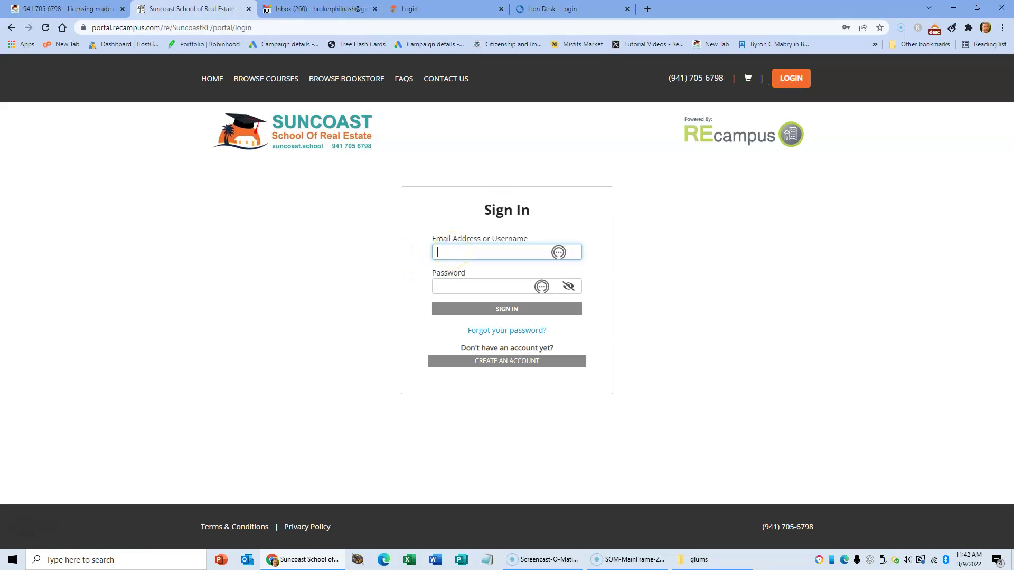
{"action": "left_click", "coordinate": [437, 284]}
{"action": "left_click", "coordinate": [458, 247]}
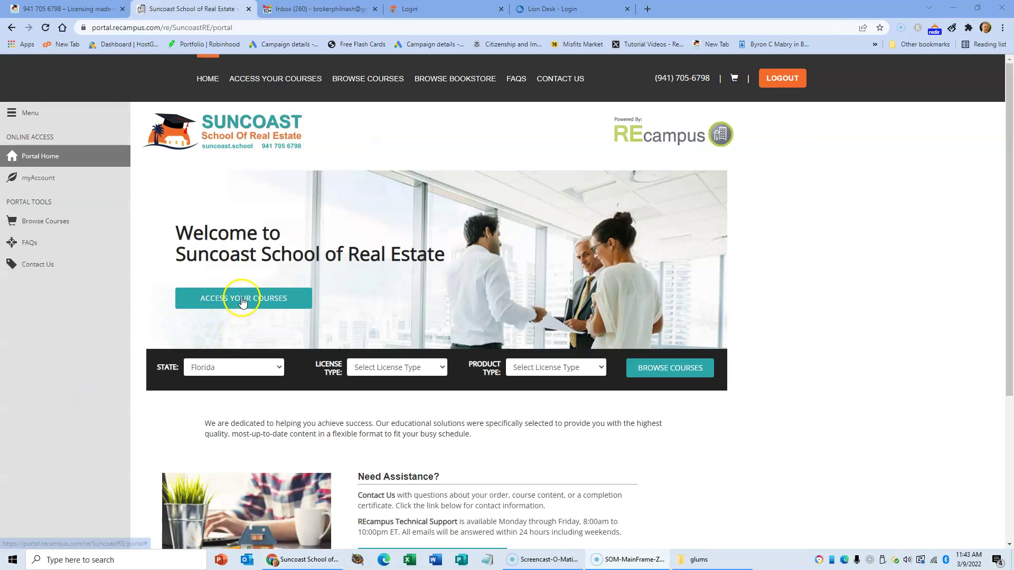
Go to ACCESS YOUR COURSES and enter the Florida Real Estate Sales Associate Drill and Practice QBank v8.0.
{"action": "left_click", "coordinate": [243, 300]}
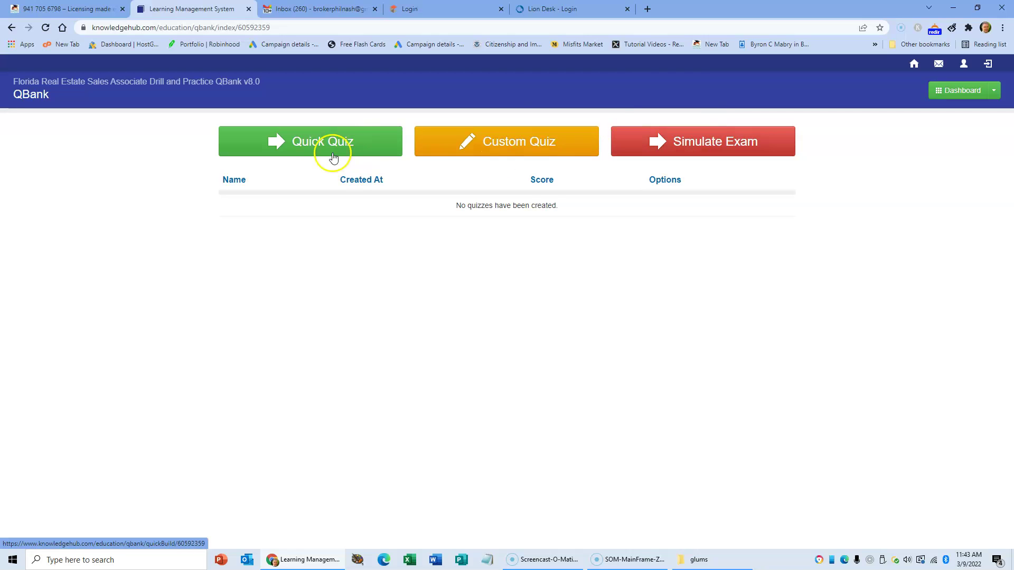
{"action": "left_click", "coordinate": [688, 151]}
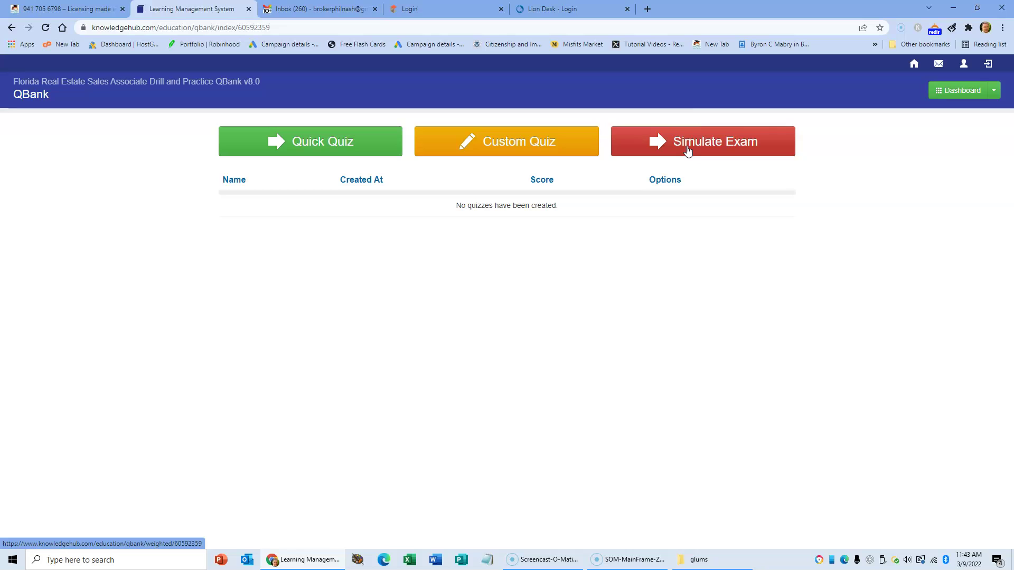
Start a custom quiz, expand every topic group, and tick The Real Estate Business (10 questions).
{"action": "left_click", "coordinate": [504, 143]}
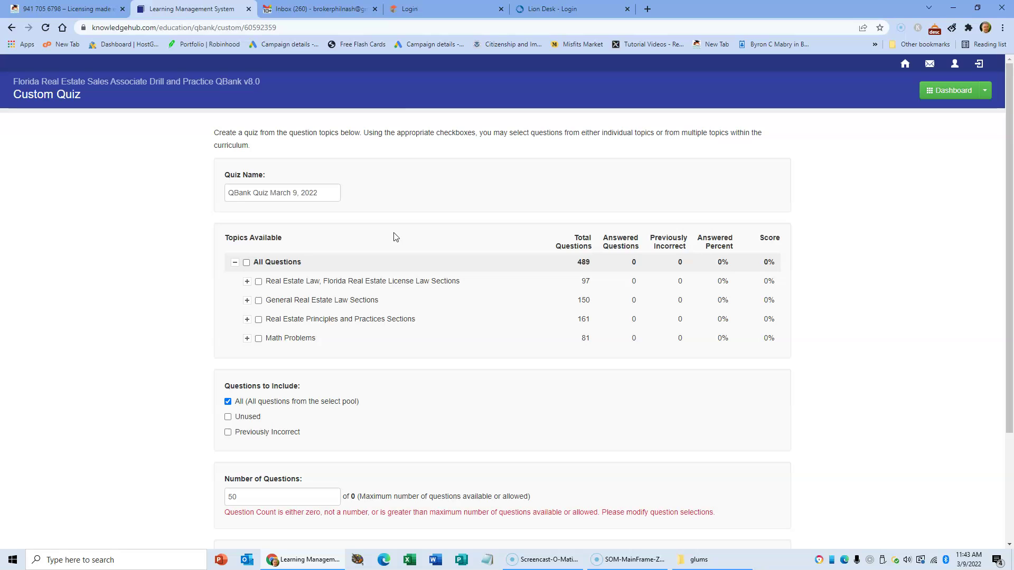
{"action": "left_click", "coordinate": [246, 281]}
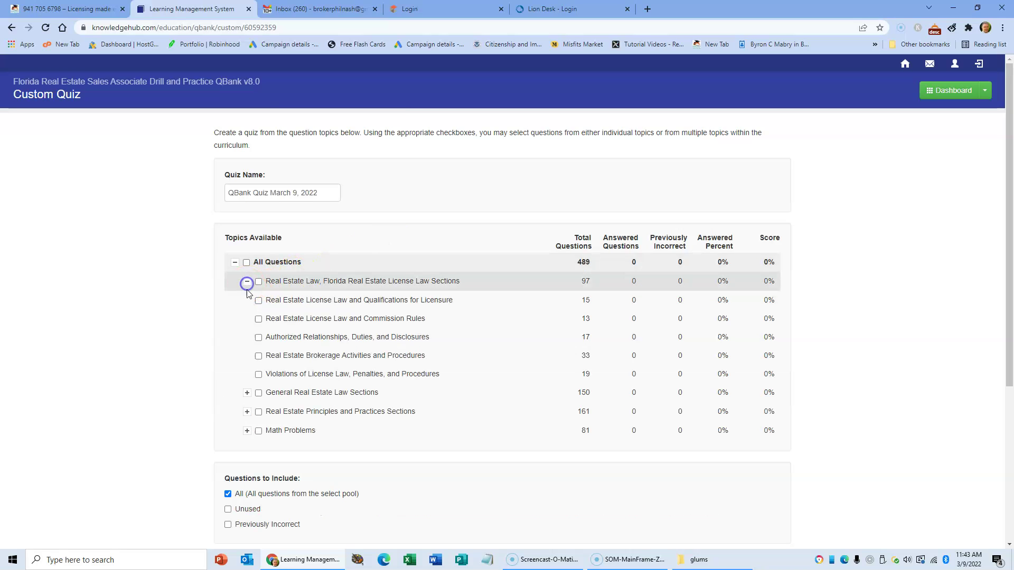
{"action": "left_click", "coordinate": [247, 393]}
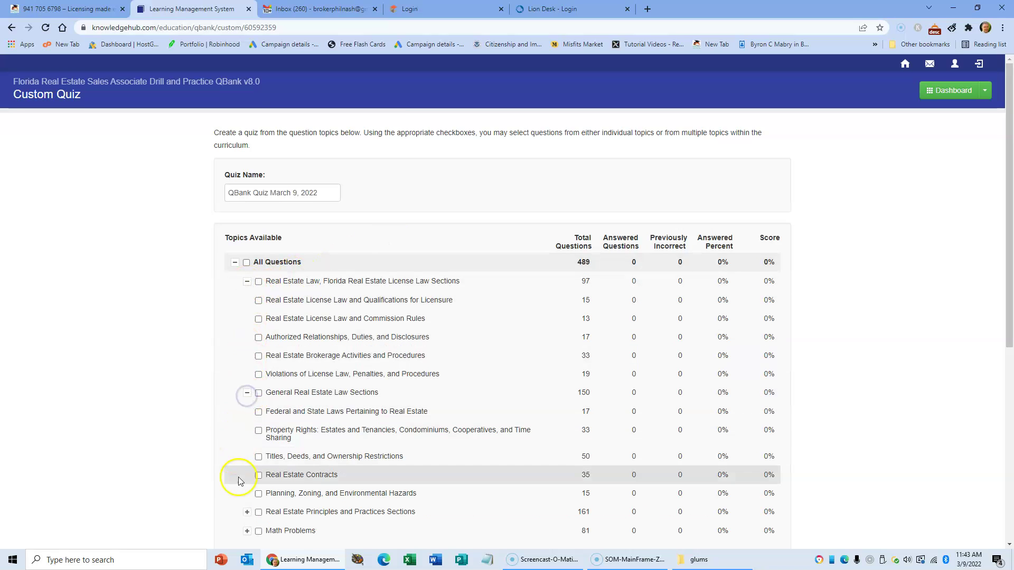
{"action": "scroll", "coordinate": [241, 478], "scroll_direction": "down", "scroll_amount": 2}
{"action": "scroll", "coordinate": [244, 491], "scroll_direction": "down", "scroll_amount": 1}
{"action": "left_click", "coordinate": [247, 354]}
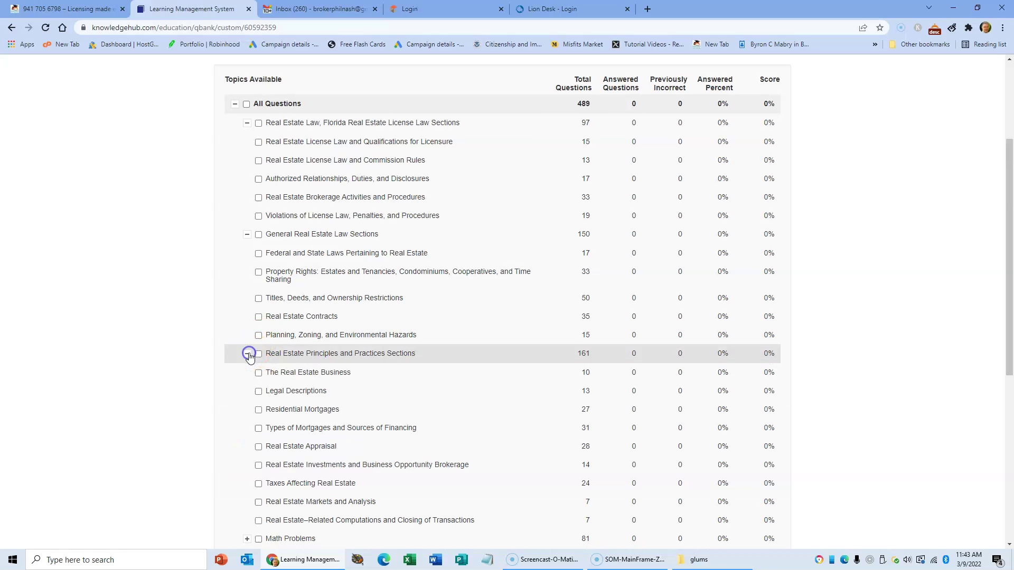
{"action": "left_click", "coordinate": [246, 539]}
{"action": "left_click", "coordinate": [258, 373]}
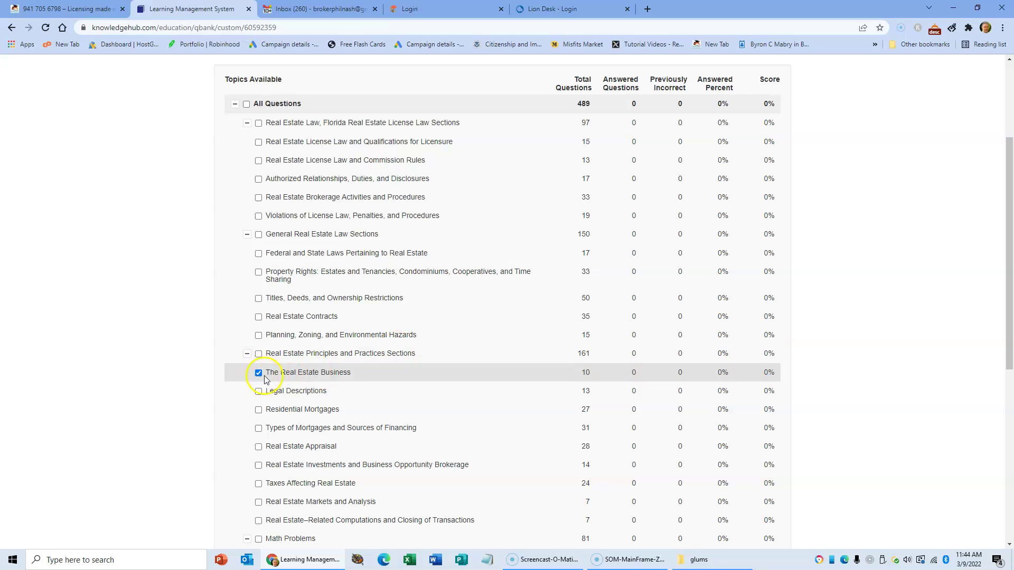
Rename the custom quiz to 'Phil Unit1' and attempt to save it.
{"action": "scroll", "coordinate": [262, 146], "scroll_direction": "up", "scroll_amount": 3}
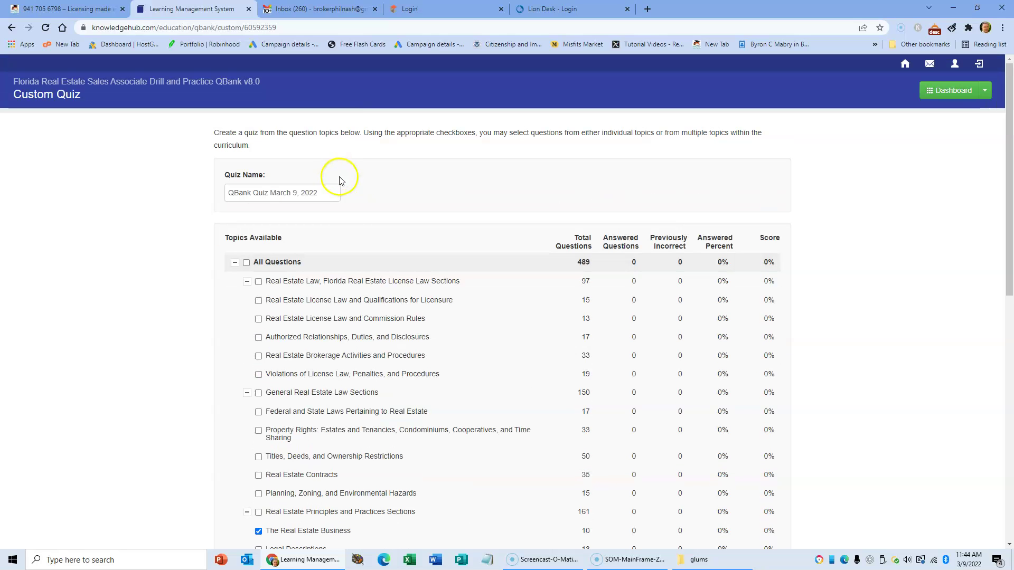
{"action": "left_click_drag", "start_coordinate": [331, 191], "coordinate": [180, 204]}
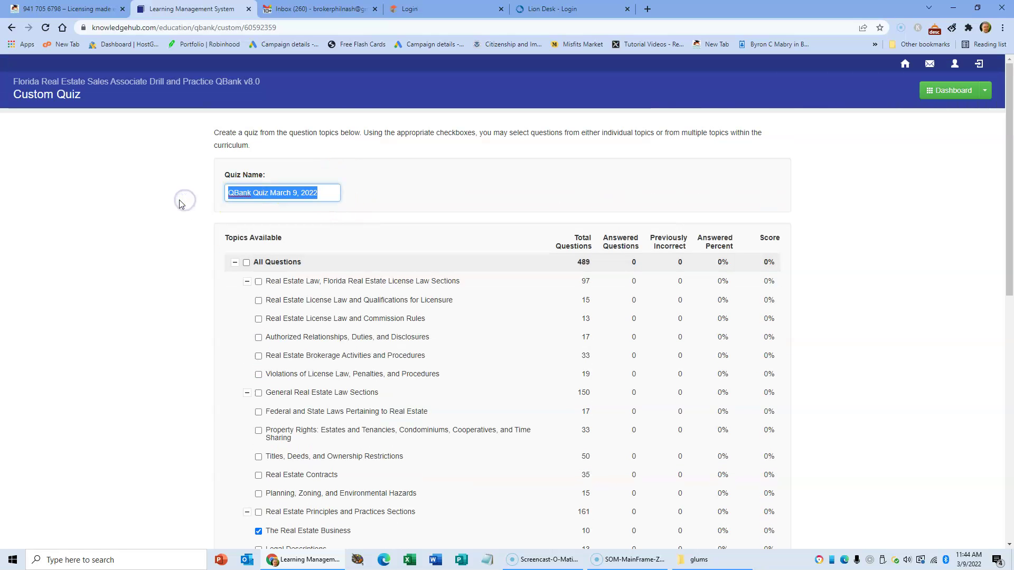
{"action": "type", "text": "Phil"}
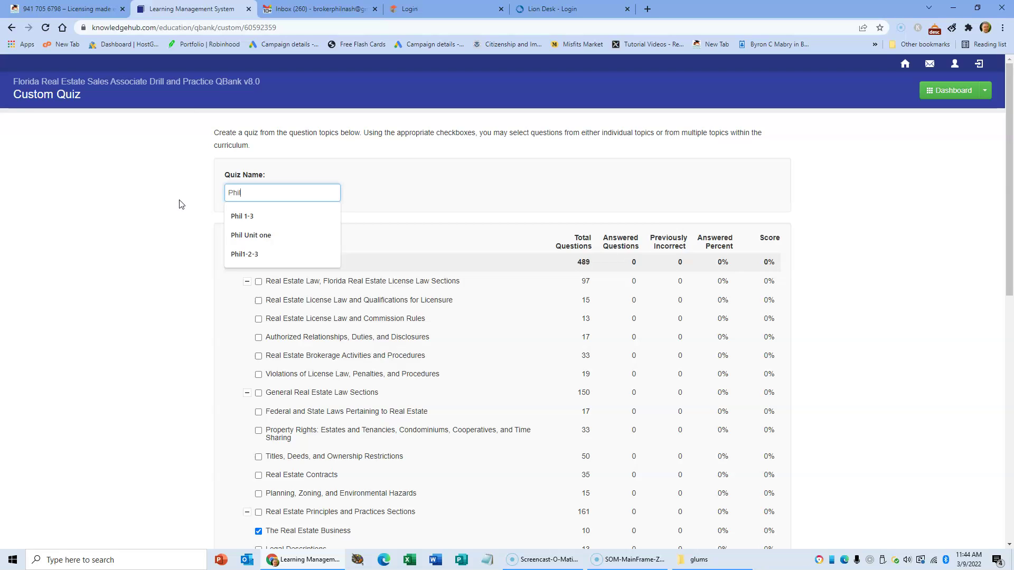
{"action": "type", "text": " &Un"}
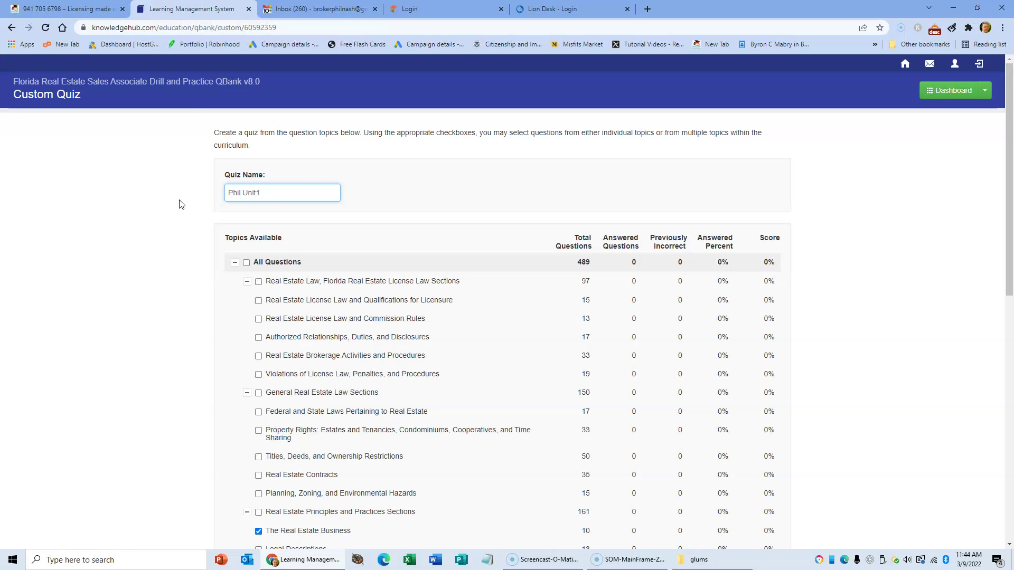
{"action": "scroll", "coordinate": [181, 204], "scroll_direction": "down", "scroll_amount": 10}
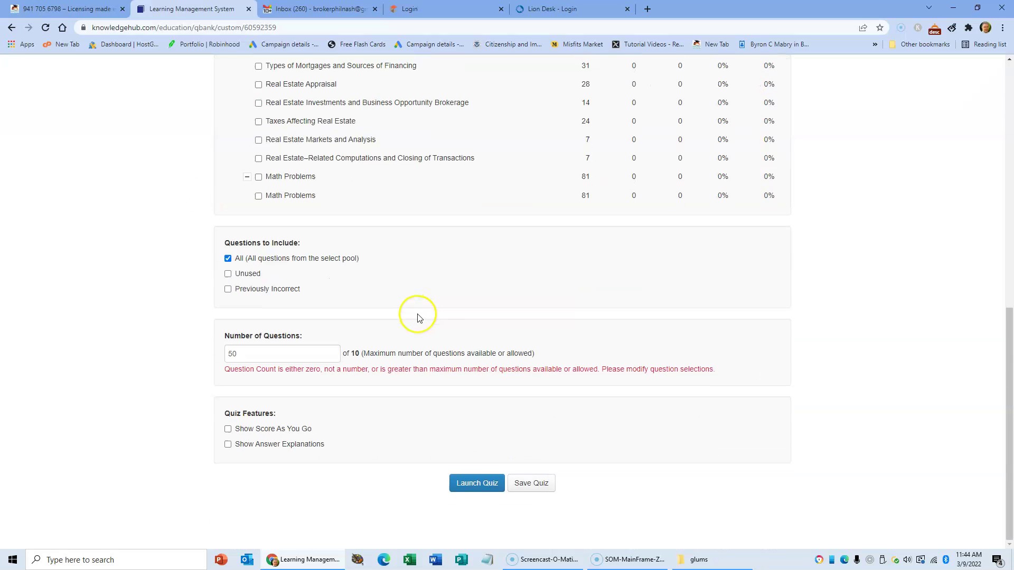
{"action": "left_click", "coordinate": [524, 484]}
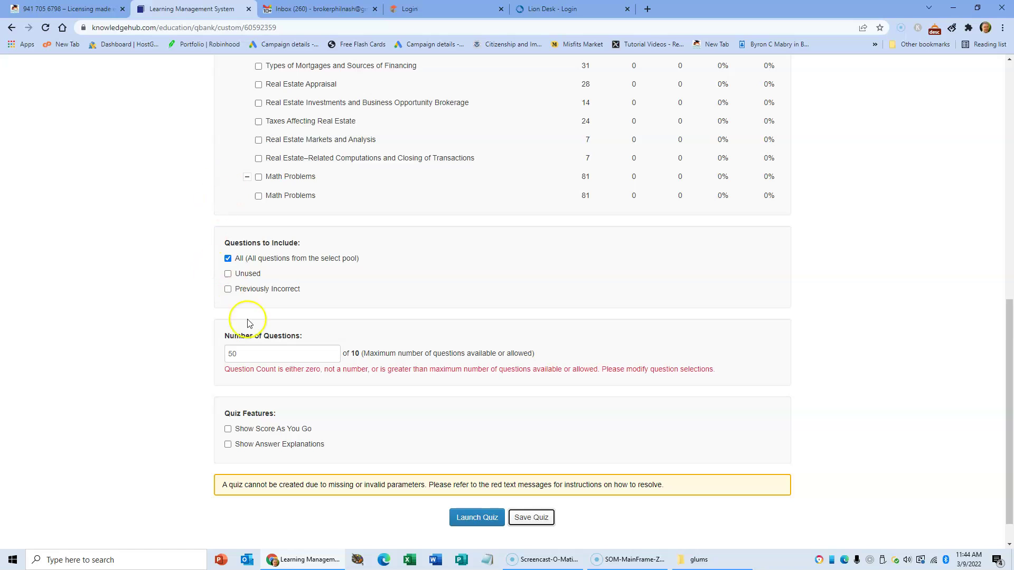
Change 50 questions to 10, enable Show Score As You Go and Show Answer Explanations, and save.
{"action": "left_click", "coordinate": [258, 357]}
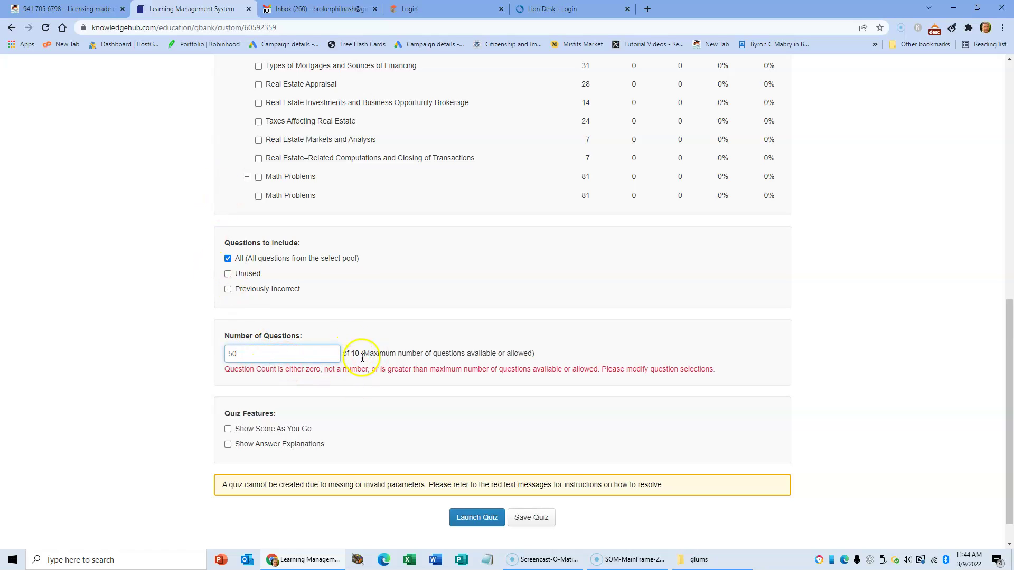
{"action": "double_click", "coordinate": [244, 356]}
{"action": "key", "text": "BackSpace"}
{"action": "type", "text": "10"}
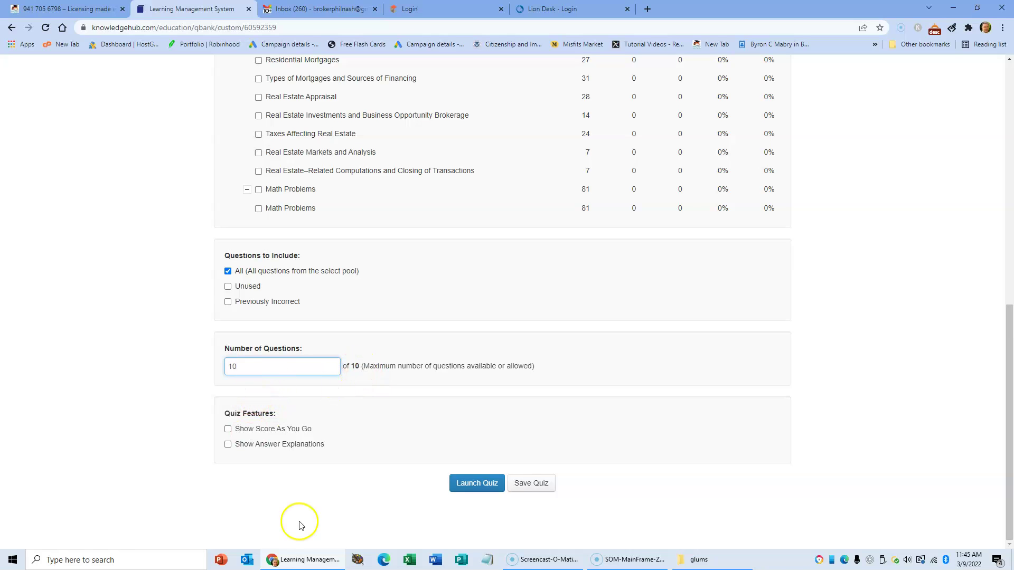
{"action": "left_click", "coordinate": [227, 429]}
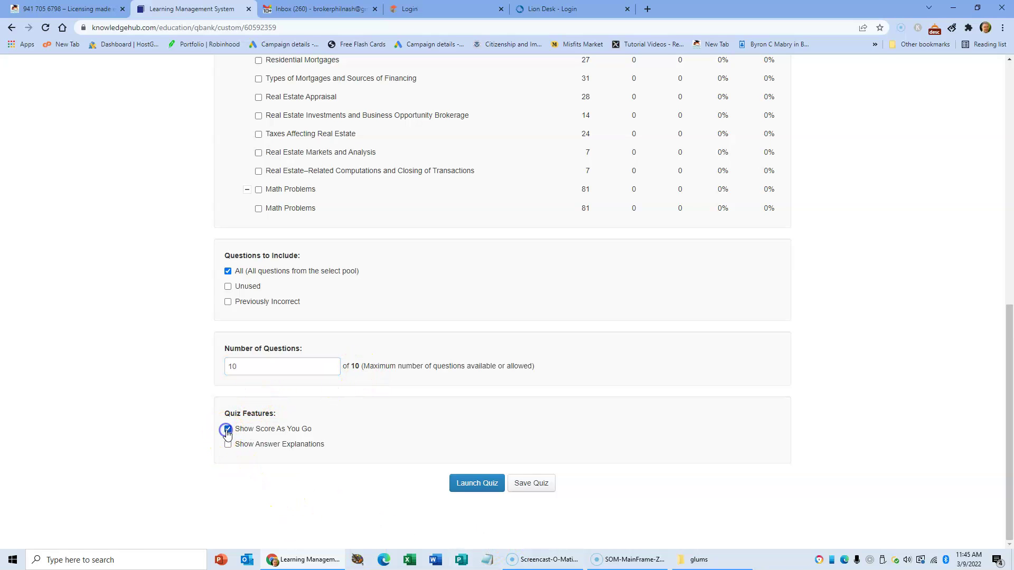
{"action": "left_click", "coordinate": [227, 444]}
{"action": "left_click", "coordinate": [529, 481]}
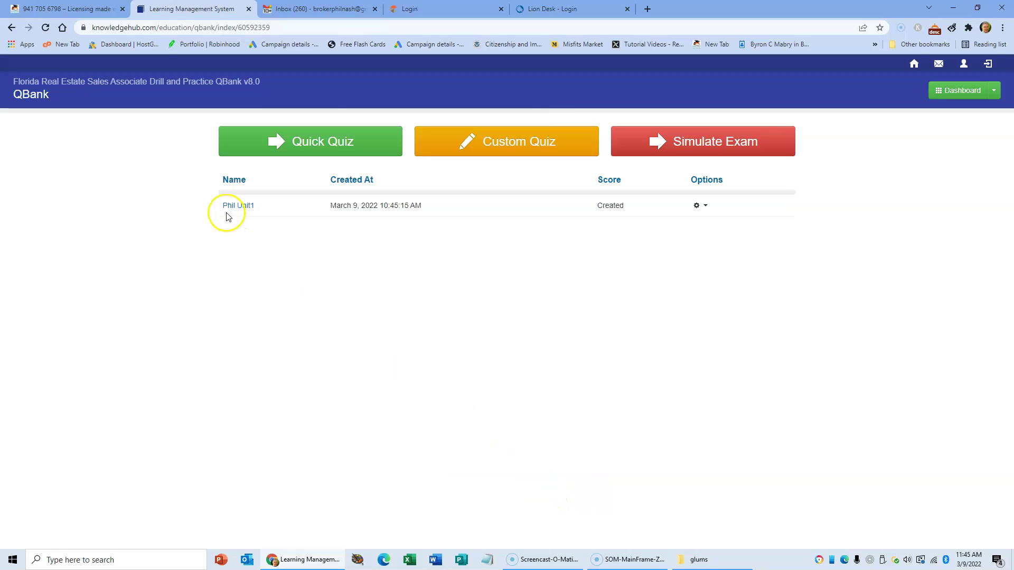
Start the Phil Unit1 quiz and answer question 1 with choice B.
{"action": "left_click", "coordinate": [703, 207]}
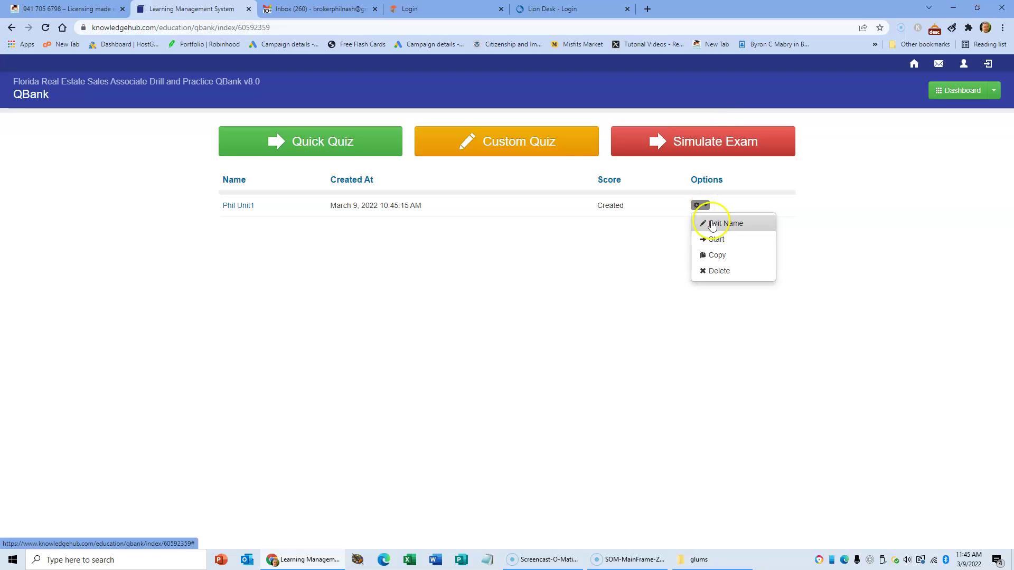
{"action": "left_click", "coordinate": [717, 243]}
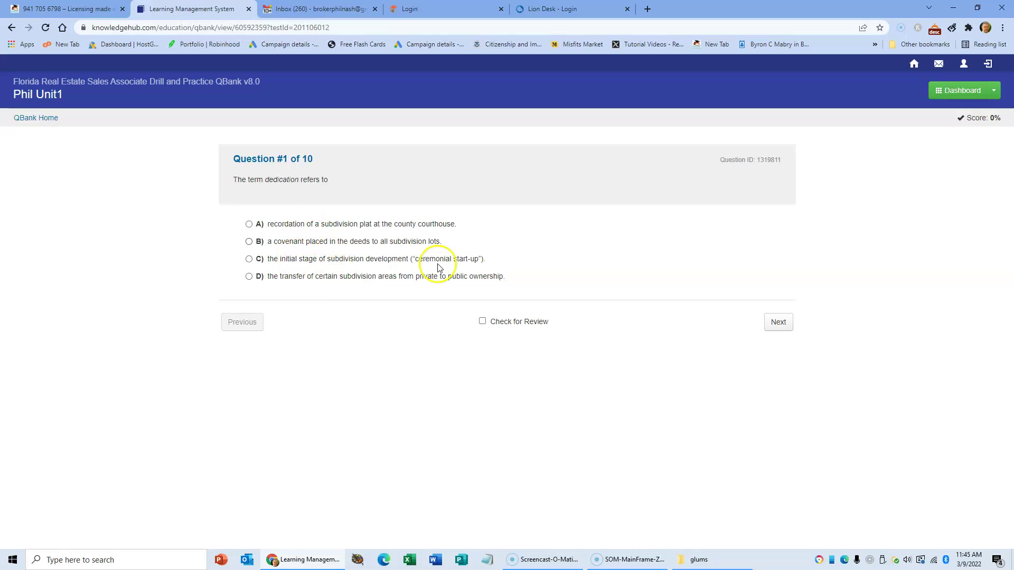
{"action": "left_click", "coordinate": [249, 242]}
{"action": "left_click", "coordinate": [779, 404]}
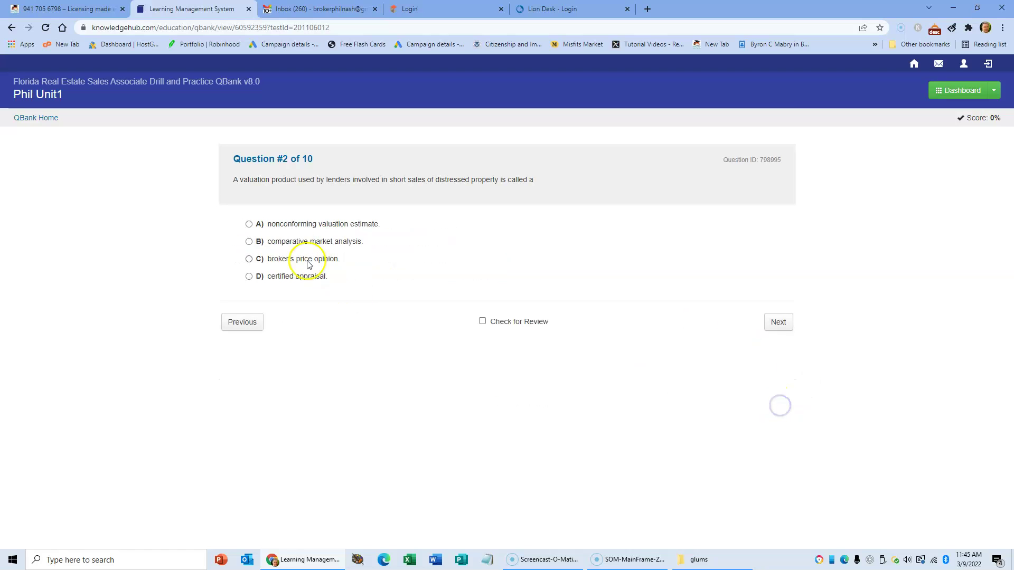
Answer question 2 with broker's price opinion, question 9 with C, question 10 with A, and finish.
{"action": "left_click", "coordinate": [248, 259]}
{"action": "left_click", "coordinate": [780, 404]}
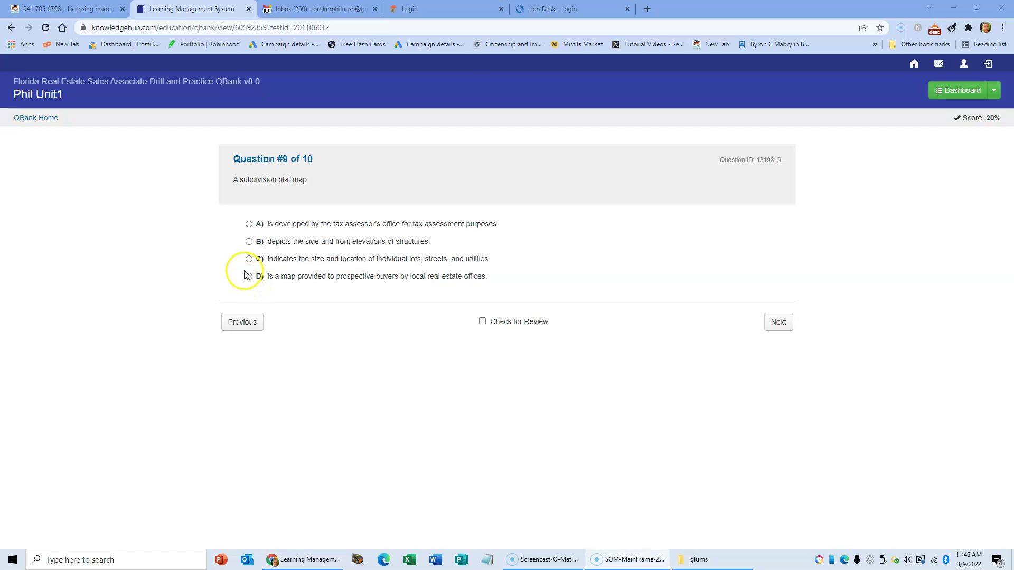
{"action": "left_click", "coordinate": [250, 258]}
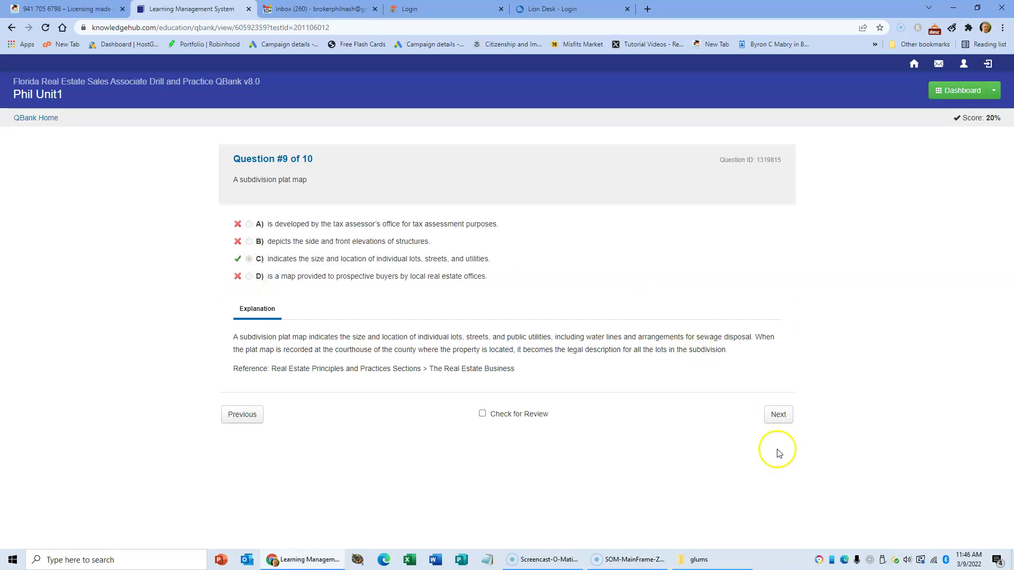
{"action": "left_click", "coordinate": [778, 415]}
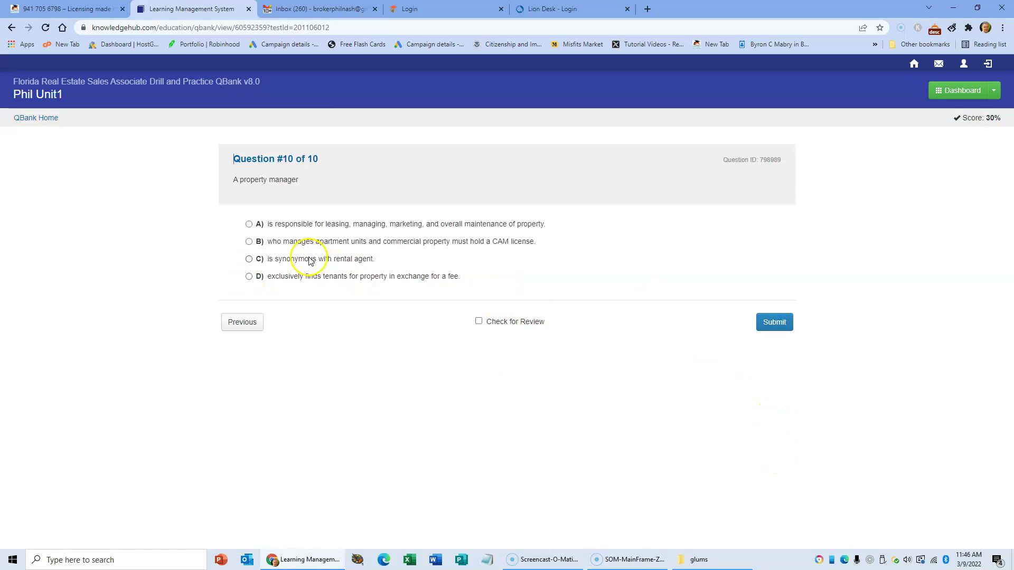
{"action": "left_click", "coordinate": [249, 224]}
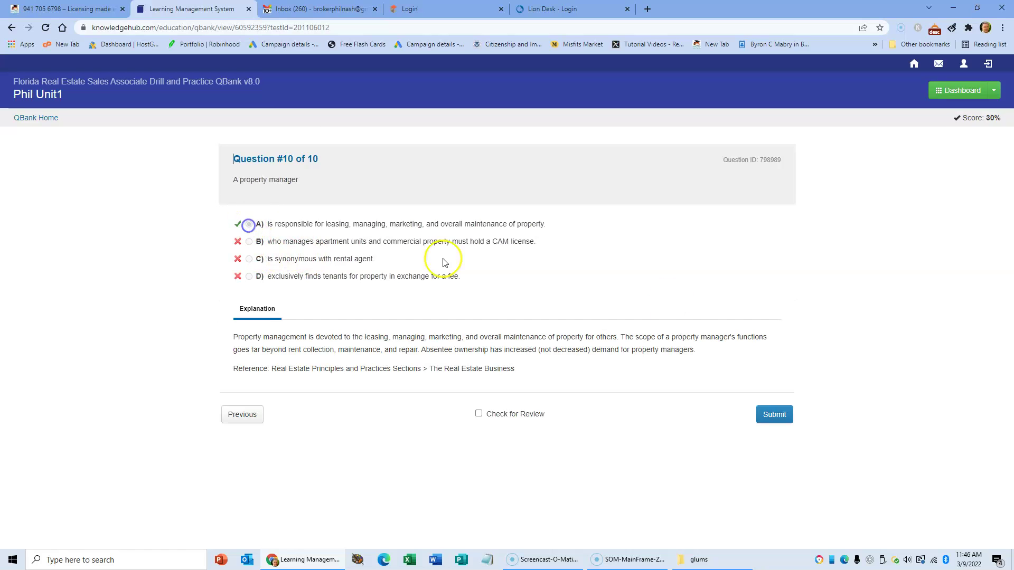
{"action": "left_click", "coordinate": [774, 415]}
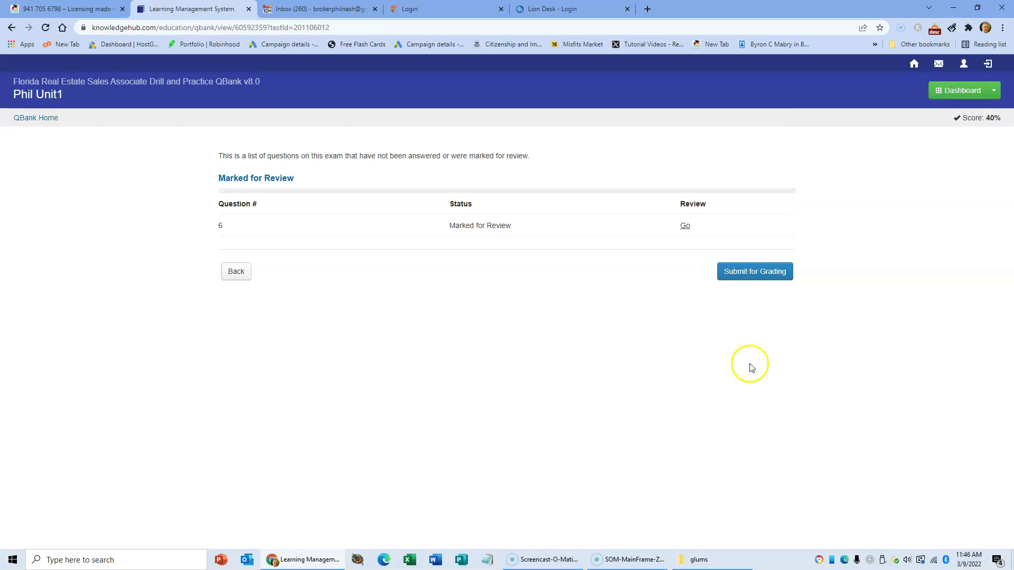
Submit Phil Unit1 for grading at 40% and review missed question 7 (tract building).
{"action": "left_click", "coordinate": [743, 273]}
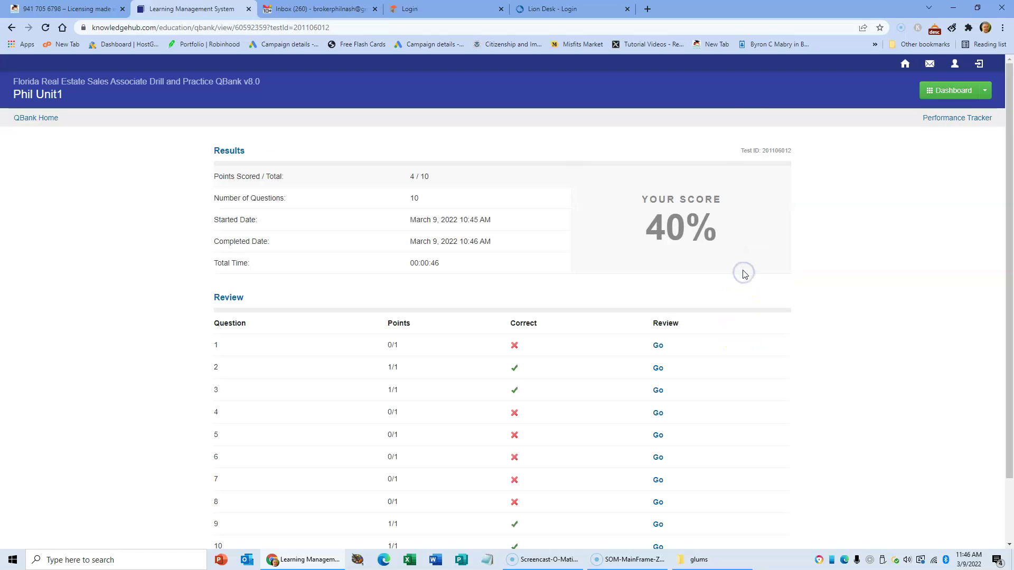
{"action": "right_click", "coordinate": [668, 252]}
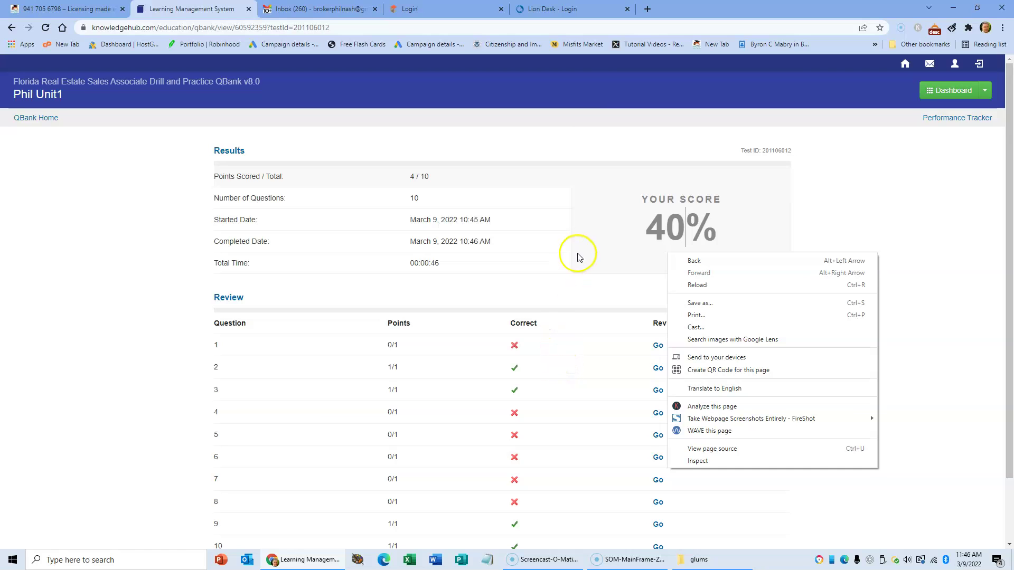
{"action": "left_click", "coordinate": [599, 243]}
{"action": "scroll", "coordinate": [527, 392], "scroll_direction": "down", "scroll_amount": 1}
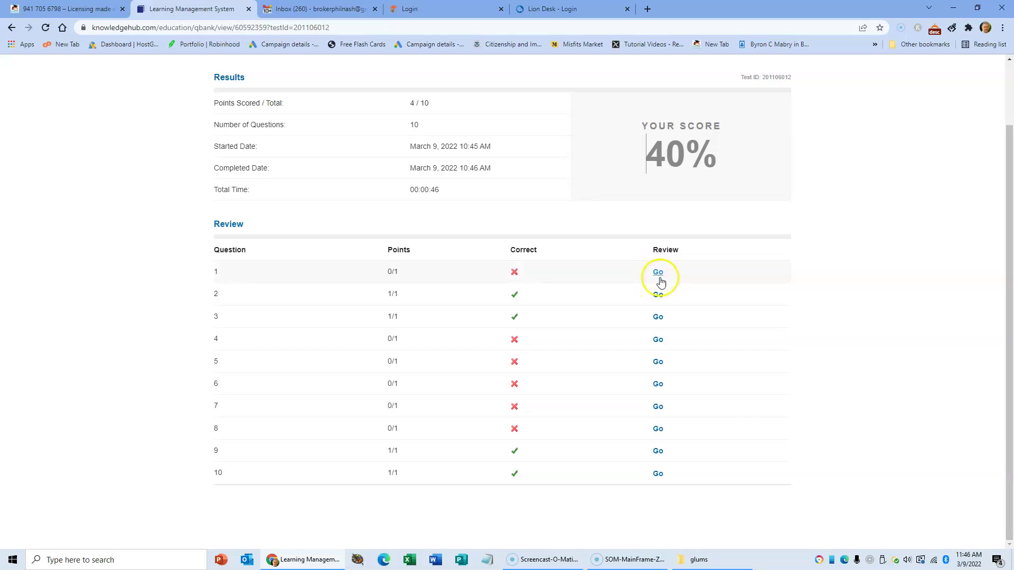
{"action": "left_click", "coordinate": [657, 408]}
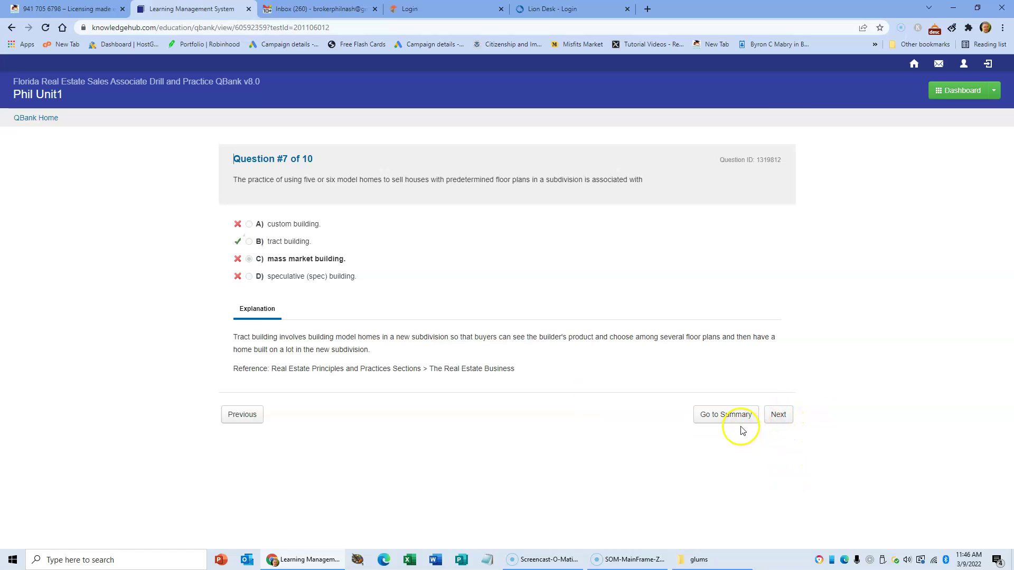
Copy the Phil Unit1 quiz using its gear Options in the QBank list.
{"action": "left_click", "coordinate": [961, 98]}
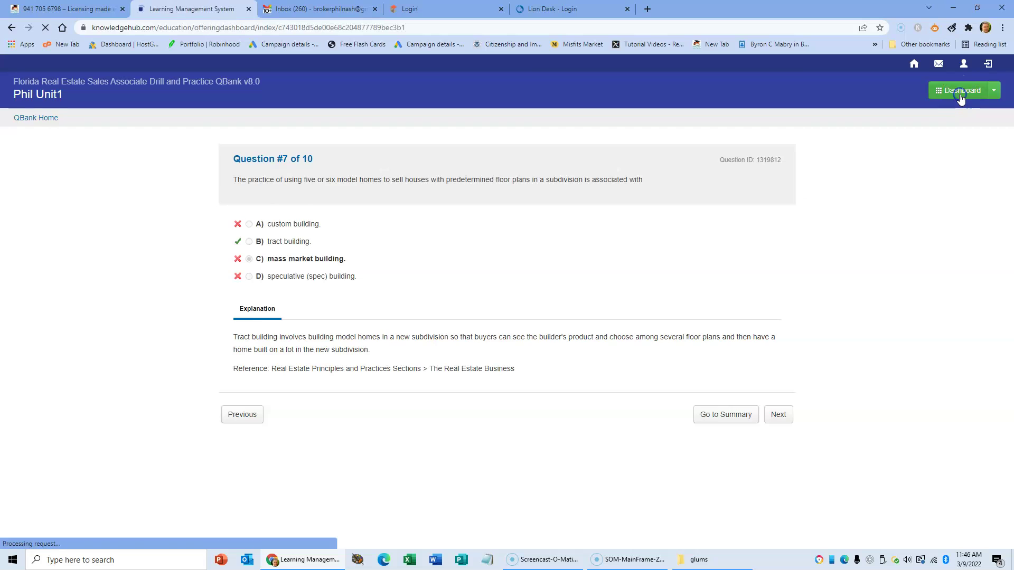
{"action": "left_click", "coordinate": [267, 206]}
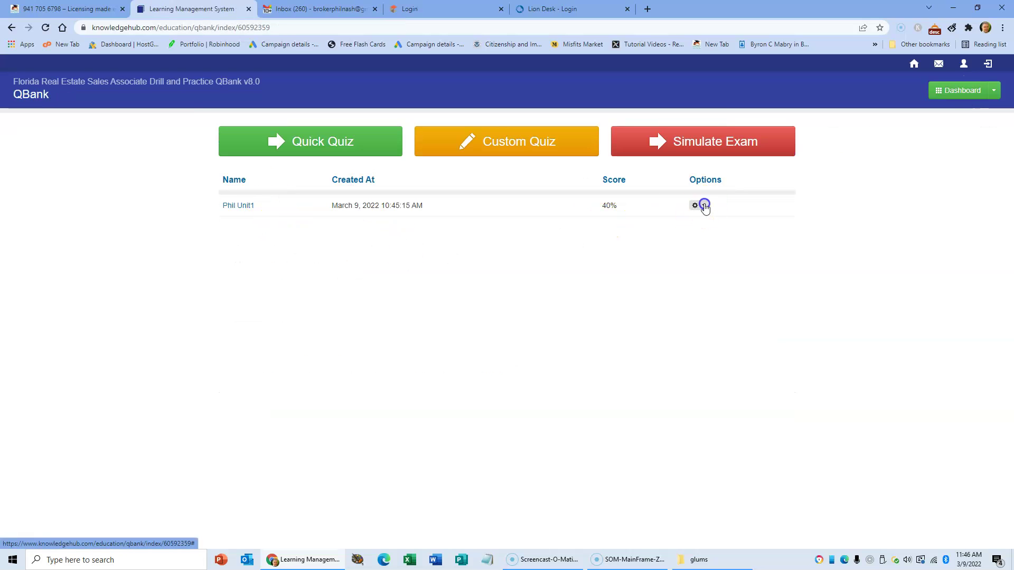
{"action": "left_click", "coordinate": [705, 206]}
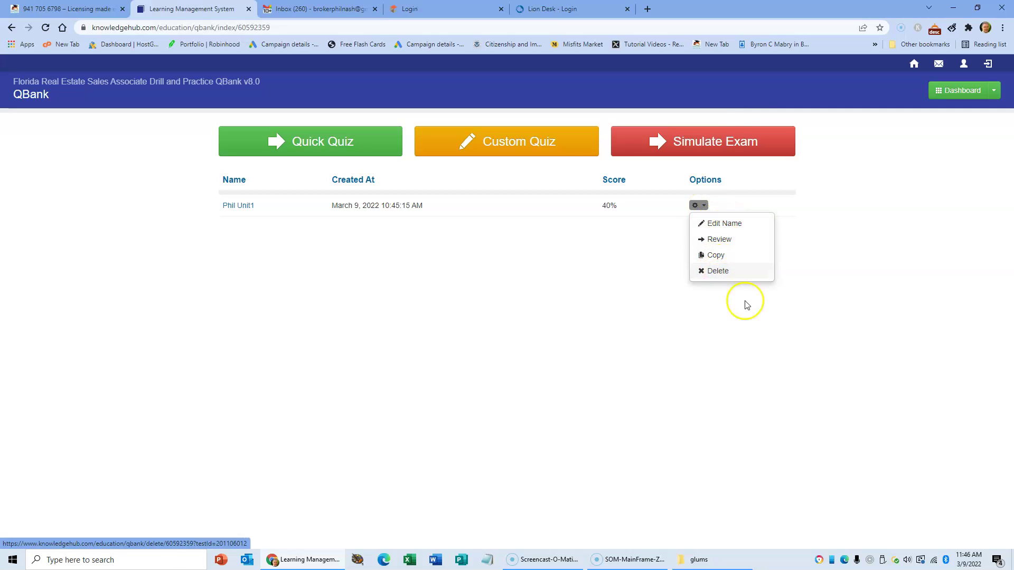
{"action": "left_click", "coordinate": [715, 255]}
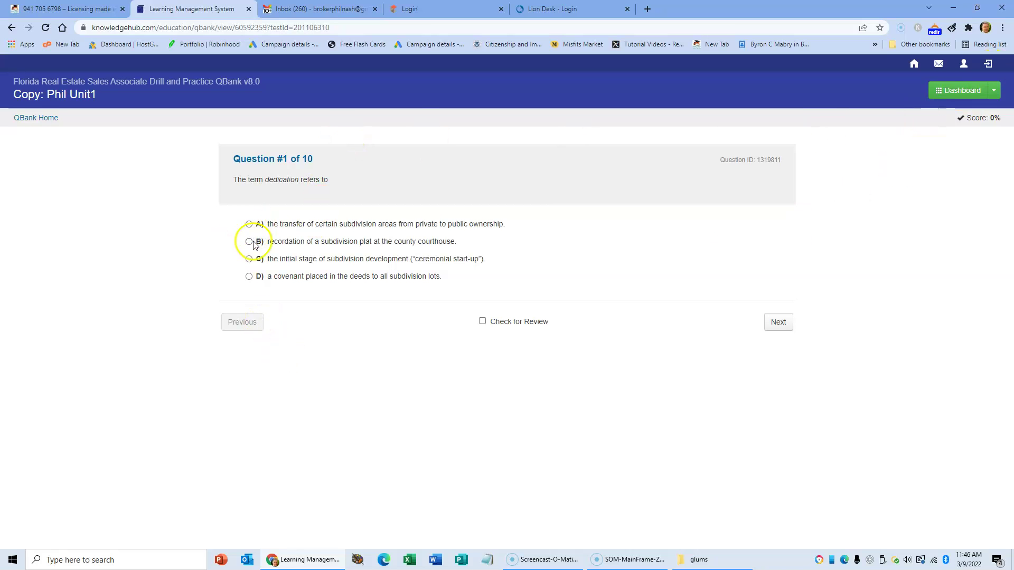
Skip through every question of Copy: Phil Unit1 and submit it incomplete, scoring 0/10.
{"action": "left_click", "coordinate": [777, 322]}
{"action": "left_click", "coordinate": [777, 323]}
{"action": "left_click", "coordinate": [778, 322]}
{"action": "left_click", "coordinate": [777, 322]}
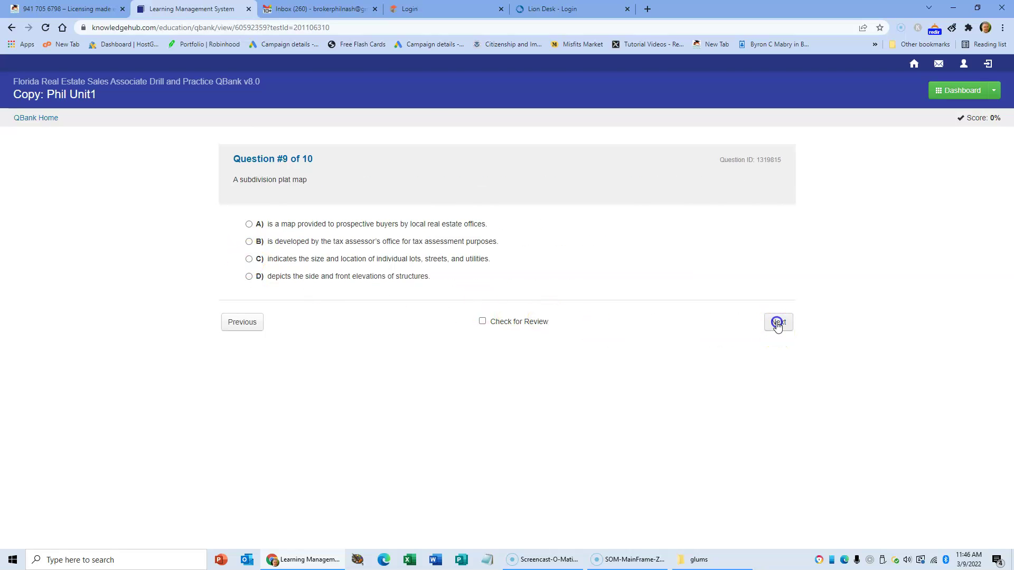
{"action": "left_click", "coordinate": [778, 322]}
{"action": "double_click", "coordinate": [777, 322]}
{"action": "left_click", "coordinate": [768, 469]}
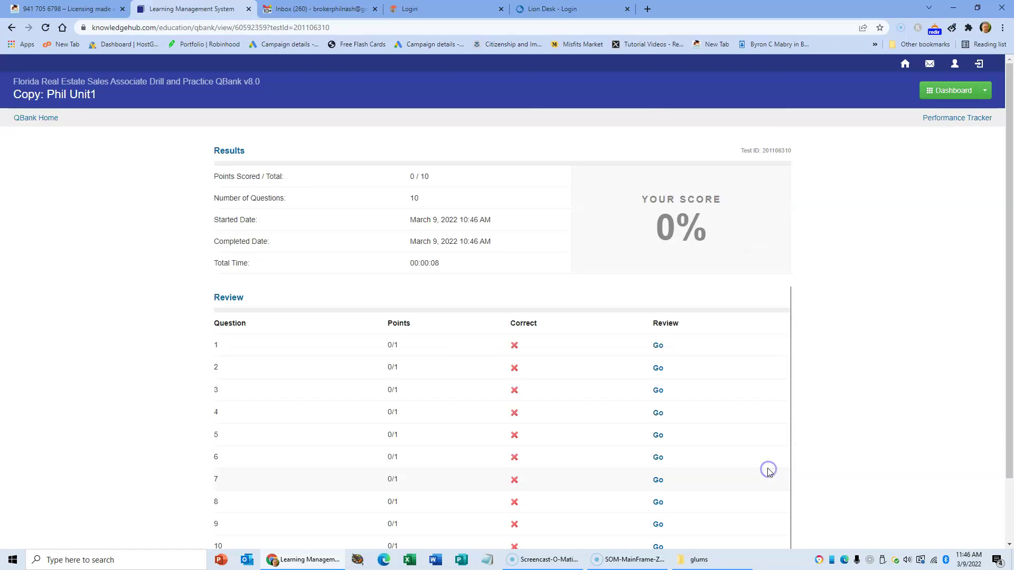
Delete Copy: Phil Unit1 and then Phil Unit1 using each row's gear Options.
{"action": "left_click", "coordinate": [948, 90]}
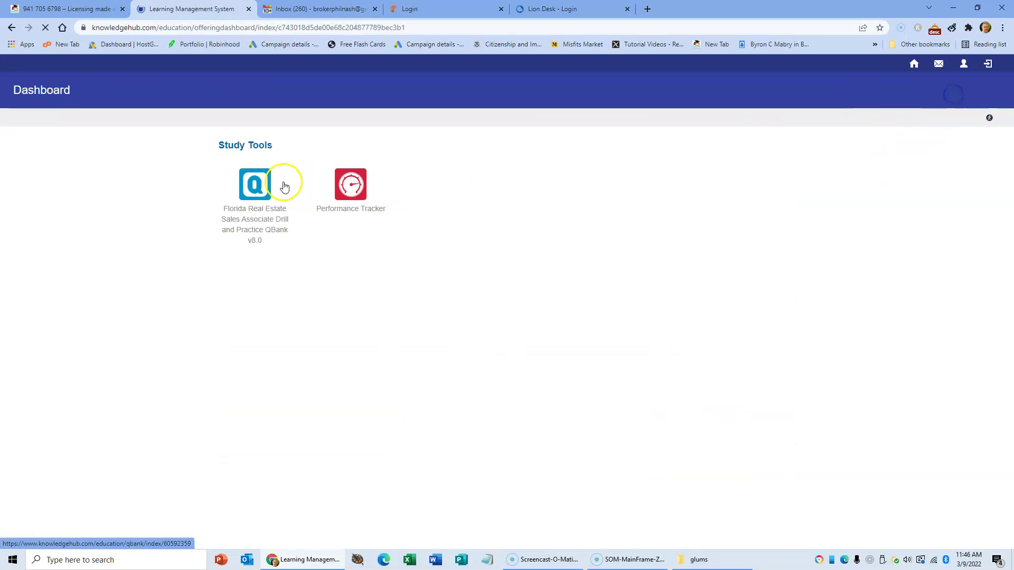
{"action": "left_click", "coordinate": [247, 190]}
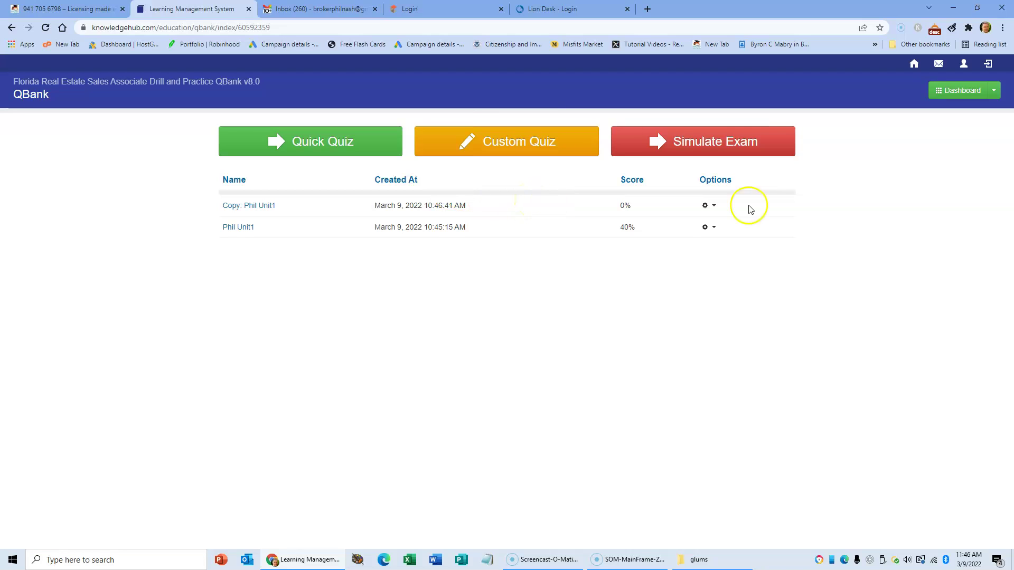
{"action": "left_click", "coordinate": [709, 206]}
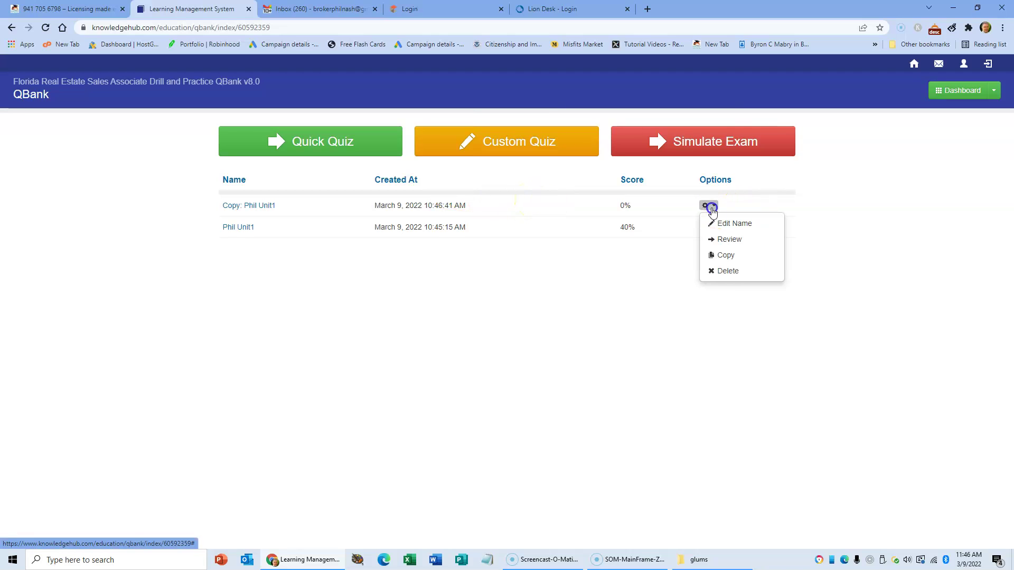
{"action": "left_click", "coordinate": [728, 272]}
{"action": "left_click", "coordinate": [700, 206]}
{"action": "left_click", "coordinate": [716, 270]}
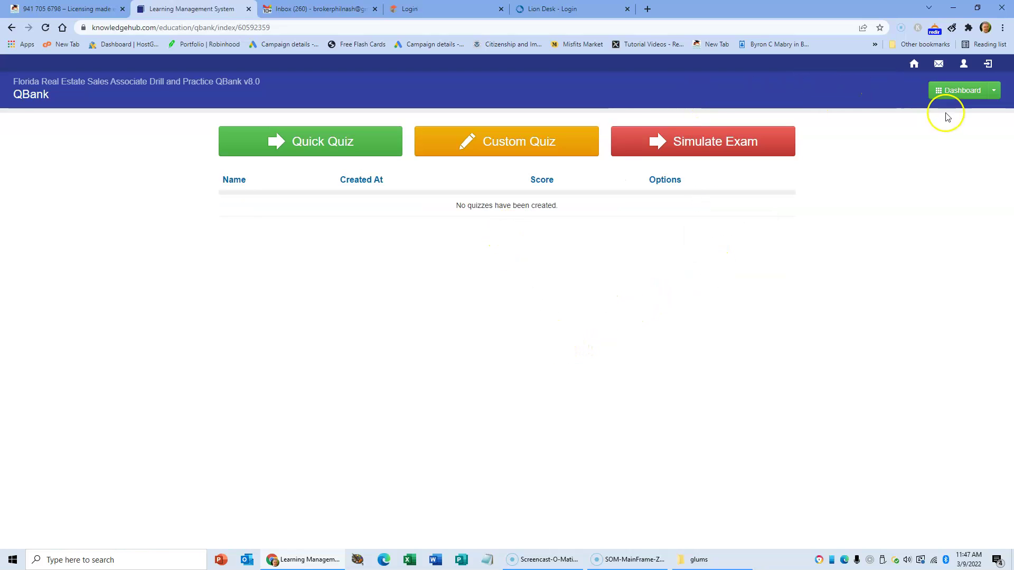
{"action": "left_click", "coordinate": [961, 91]}
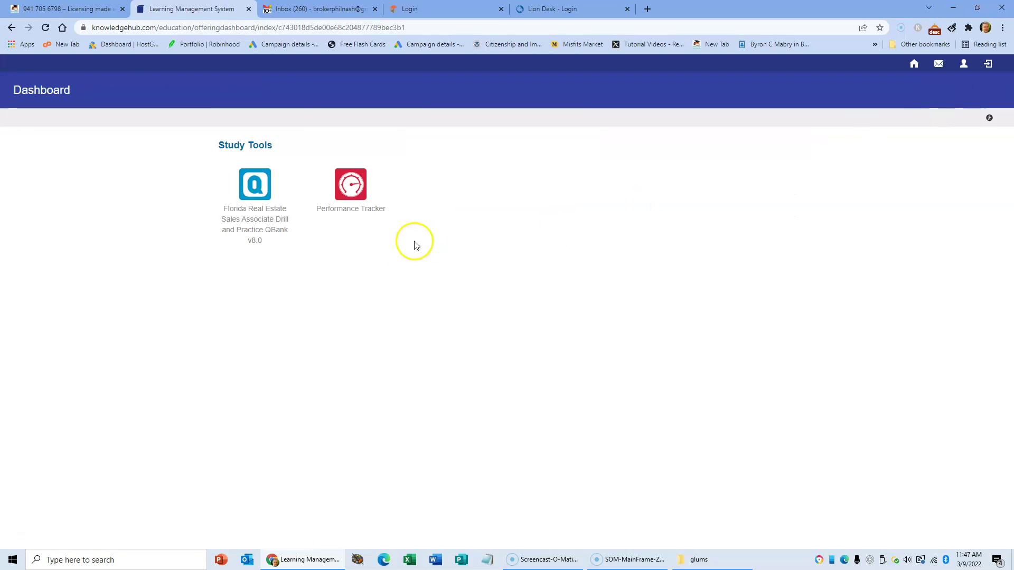
{"action": "left_click", "coordinate": [353, 185]}
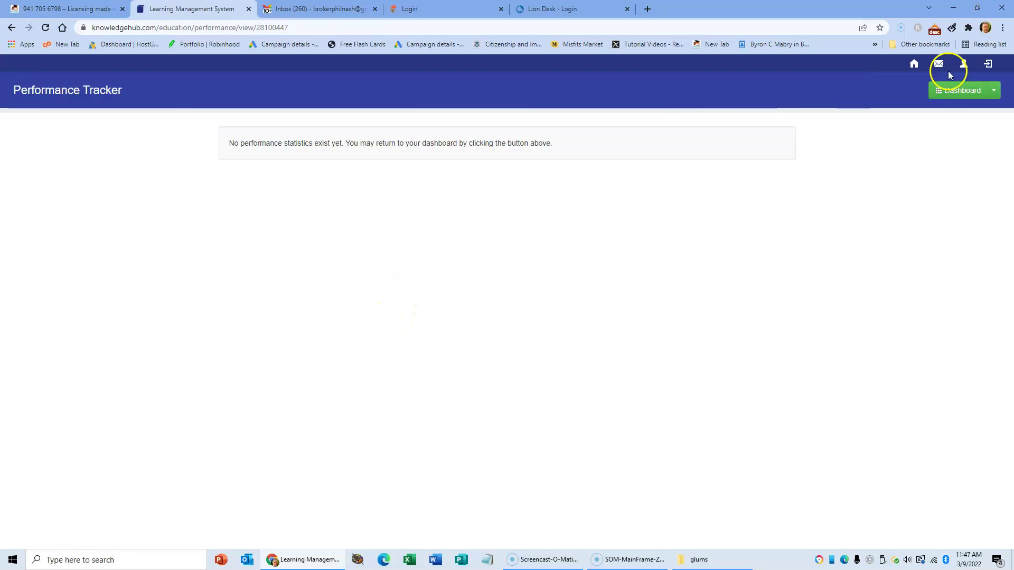
{"action": "left_click", "coordinate": [962, 90]}
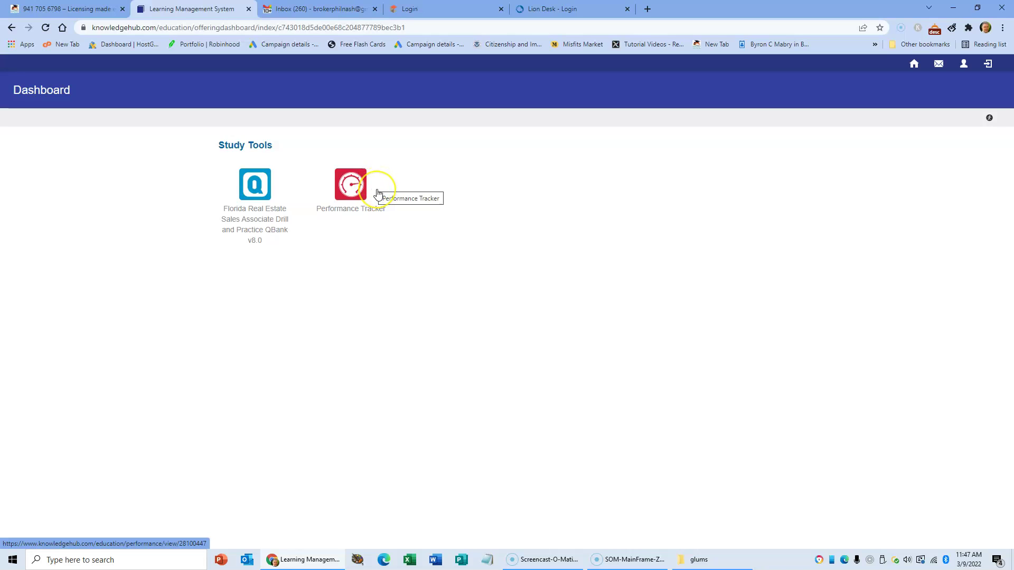
{"action": "left_click", "coordinate": [369, 194]}
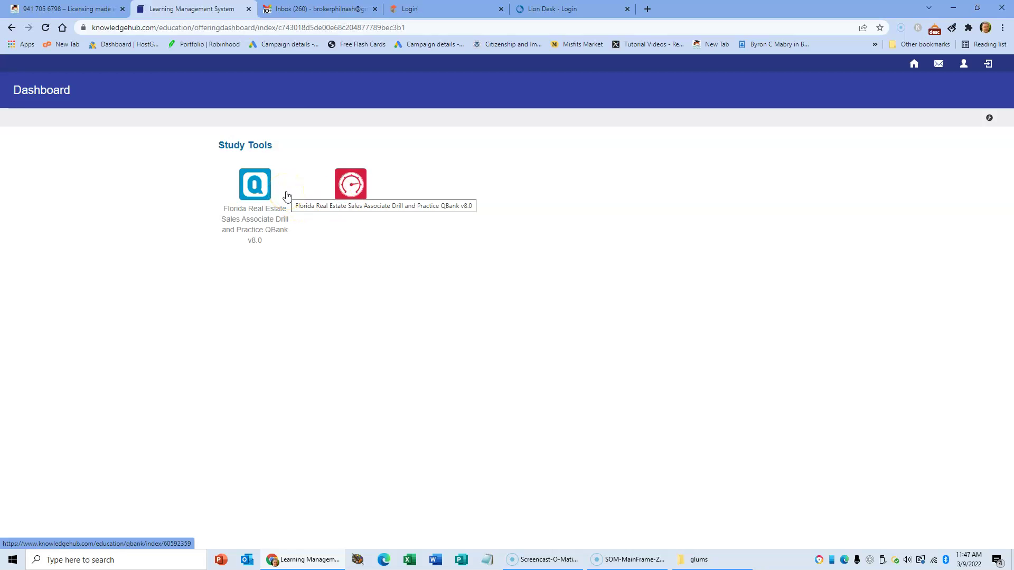
{"action": "left_click", "coordinate": [256, 183]}
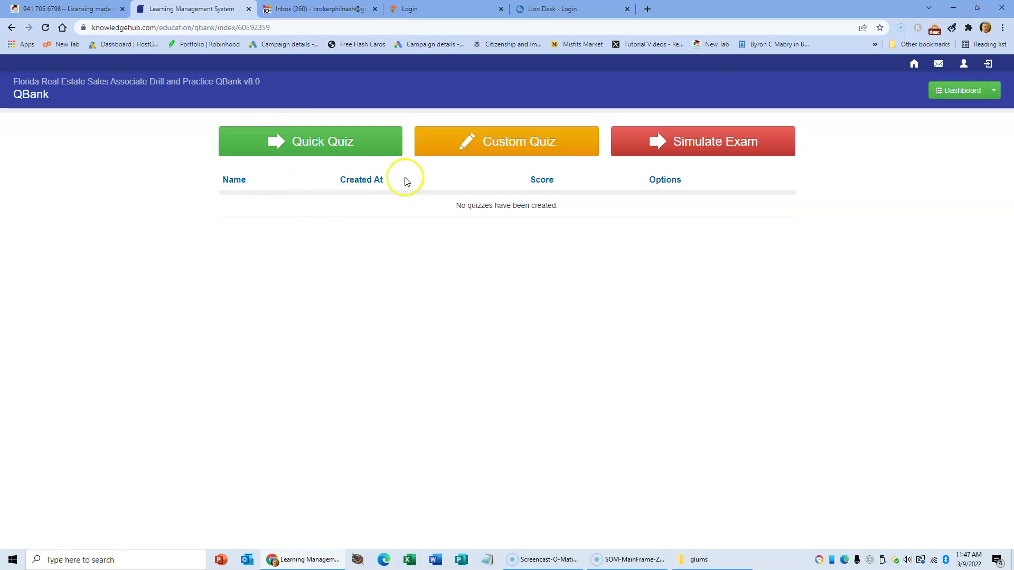